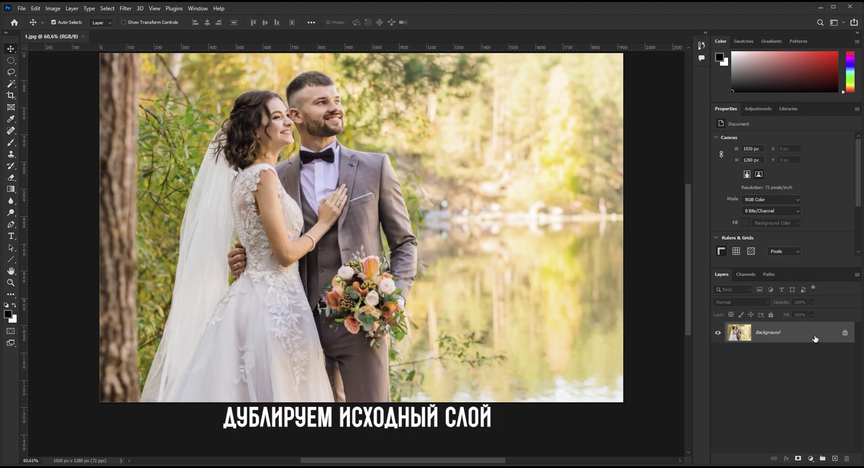
- Duplicate the Background layer and open the copy in the Camera Raw Filter
left_click_drag(815, 335, 836, 460)
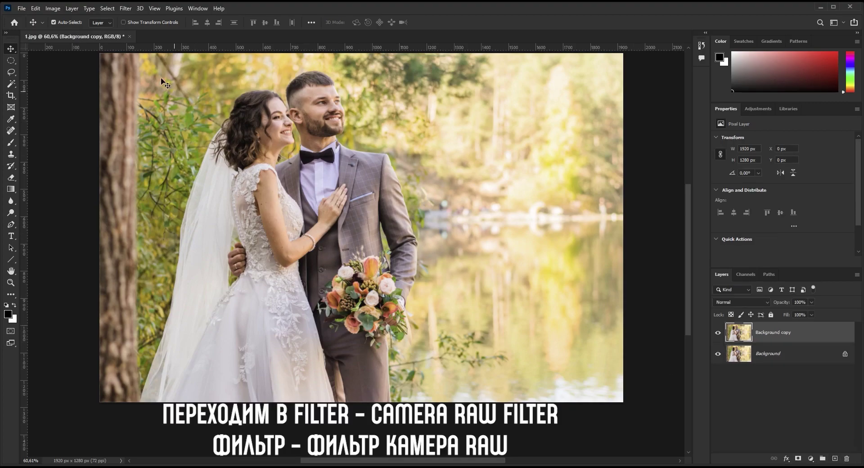
left_click(129, 9)
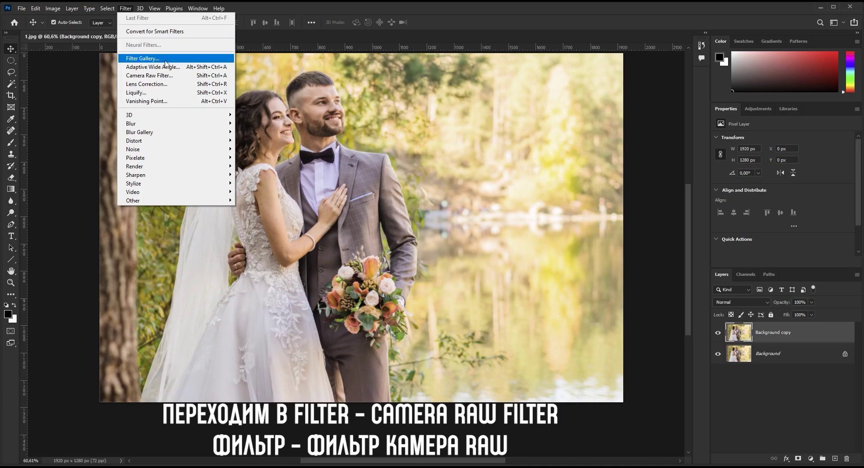
left_click(191, 76)
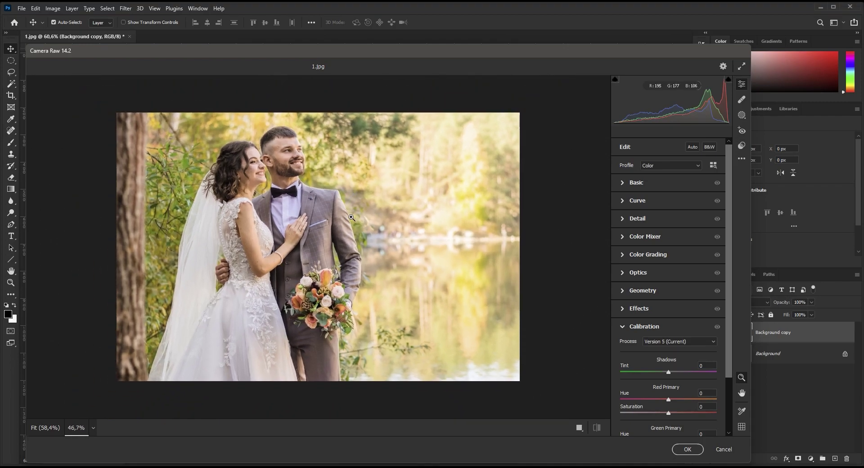
scroll(350, 184, "down", 3)
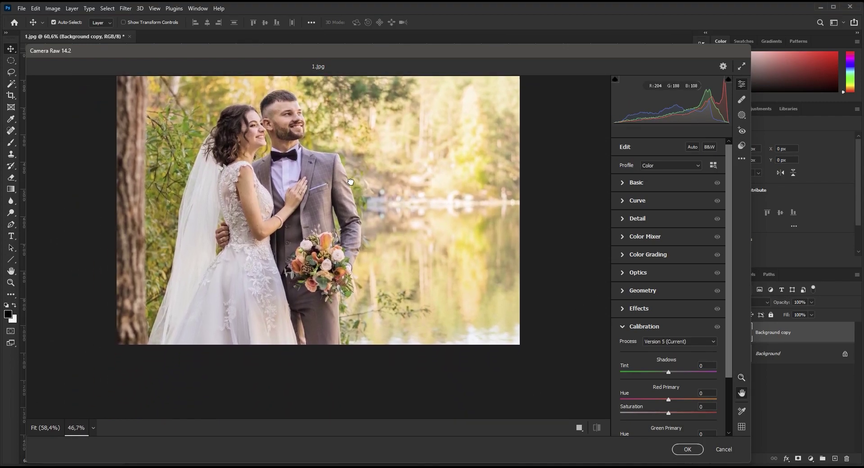
key("z")
left_click_drag(374, 44, 378, 11)
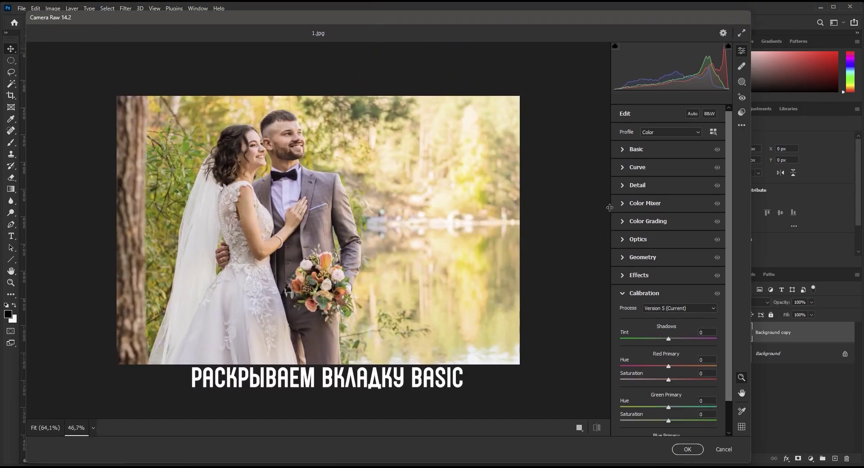
- In the Basic adjustments, set the white balance Temperature to -5 and Tint to -5
left_click(623, 154)
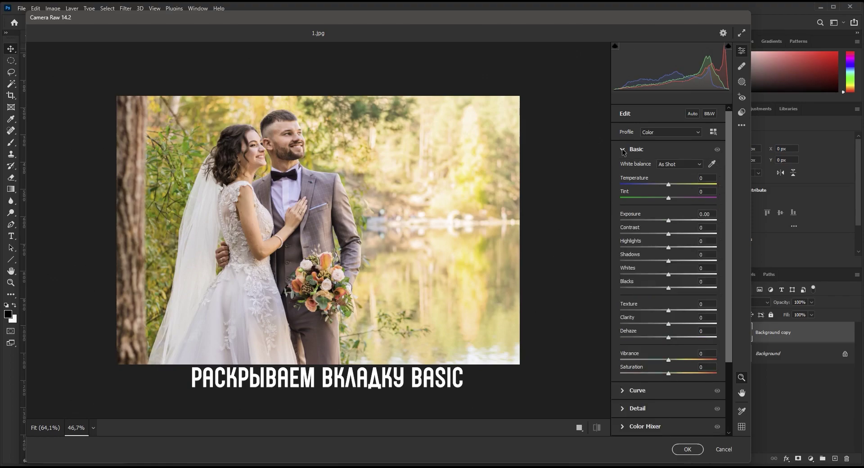
left_click(709, 178)
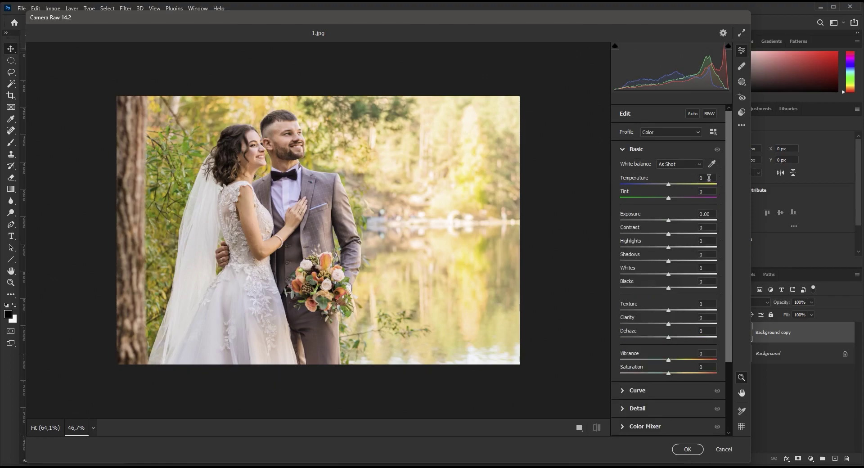
type("-5")
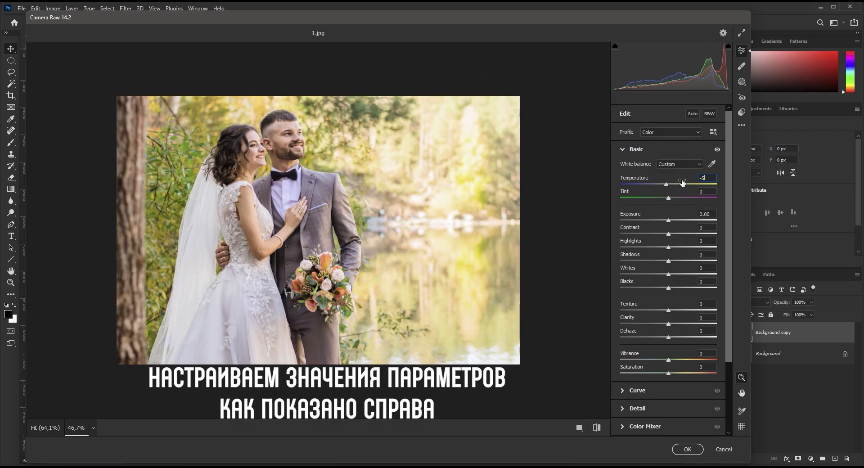
left_click(706, 191)
type("-5")
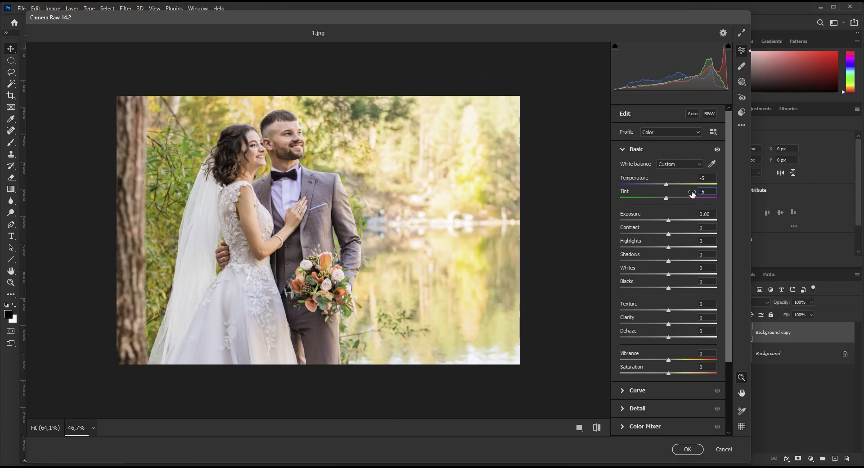
- Lower the Highlights in the Basic adjustments to -75
left_click(699, 242)
type("-40")
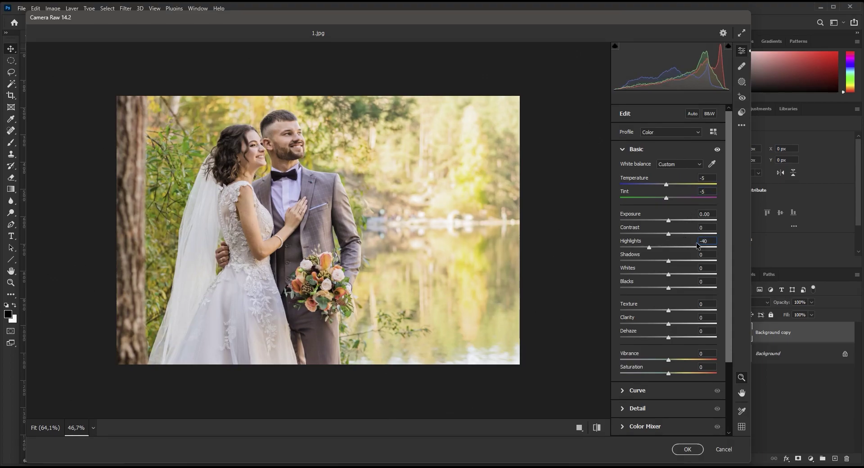
left_click(699, 241)
type("-50")
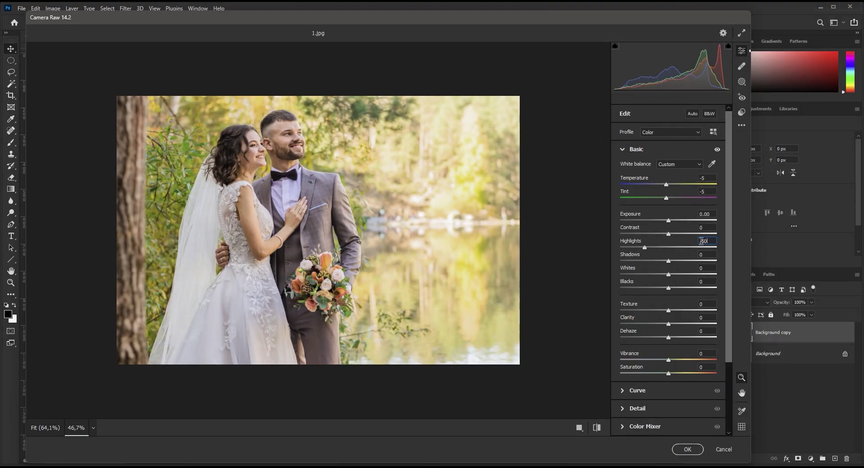
mouse_move(645, 247)
left_mouse_down()
mouse_move(627, 247)
mouse_move(634, 248)
left_mouse_up()
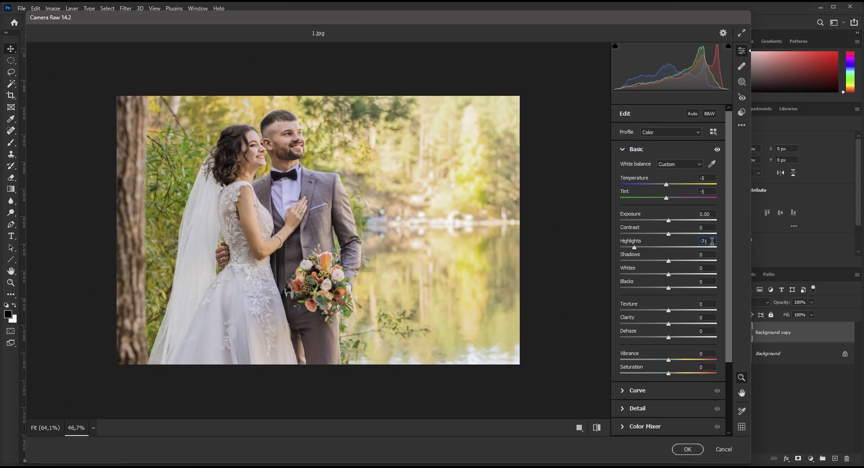
left_click(694, 242)
type("-8")
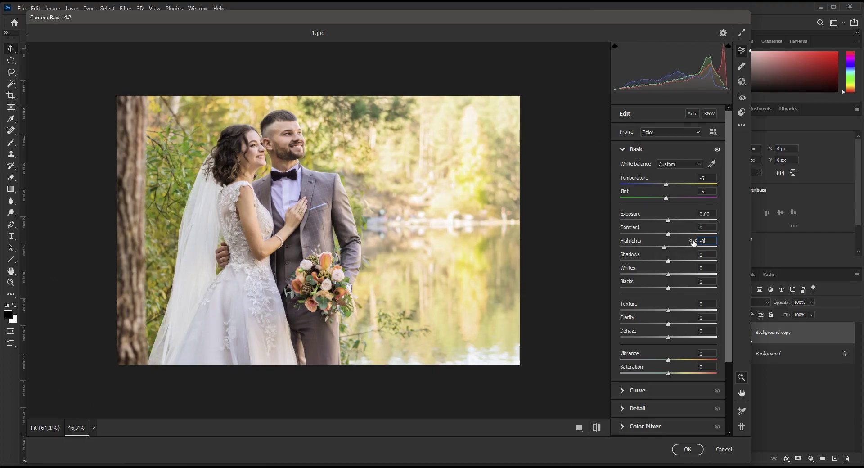
type("5")
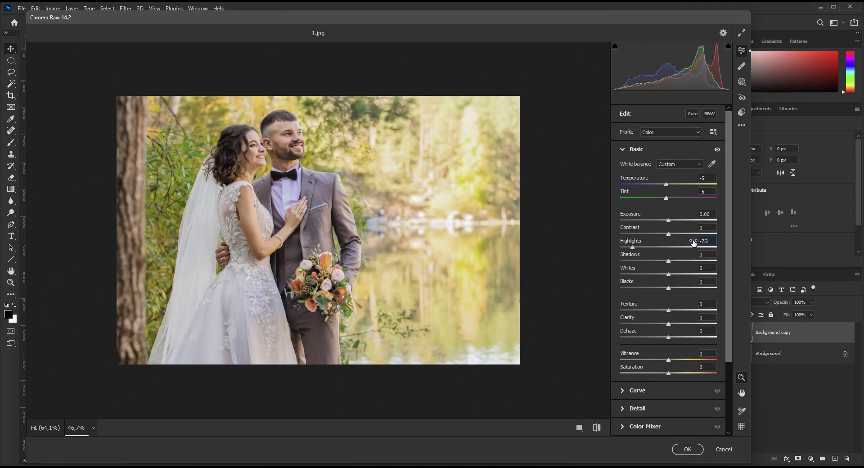
- Set the Exposure in the Basic adjustments to -0.5
left_click(697, 305)
left_click(696, 215)
type("-05")
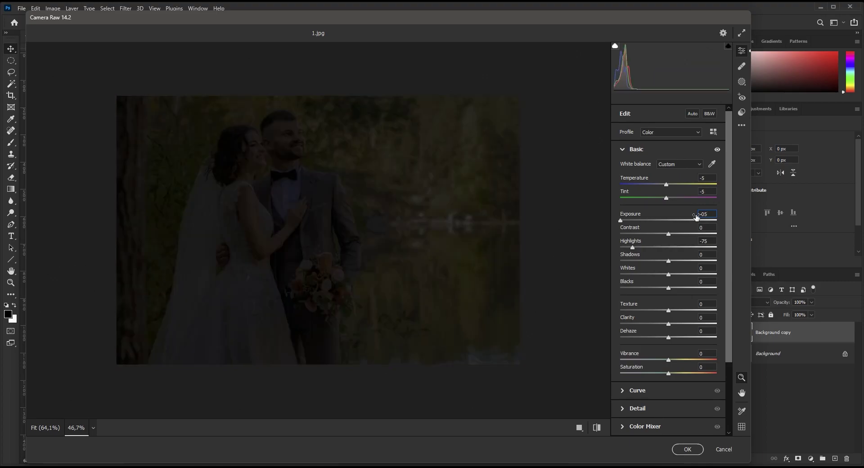
key("Return")
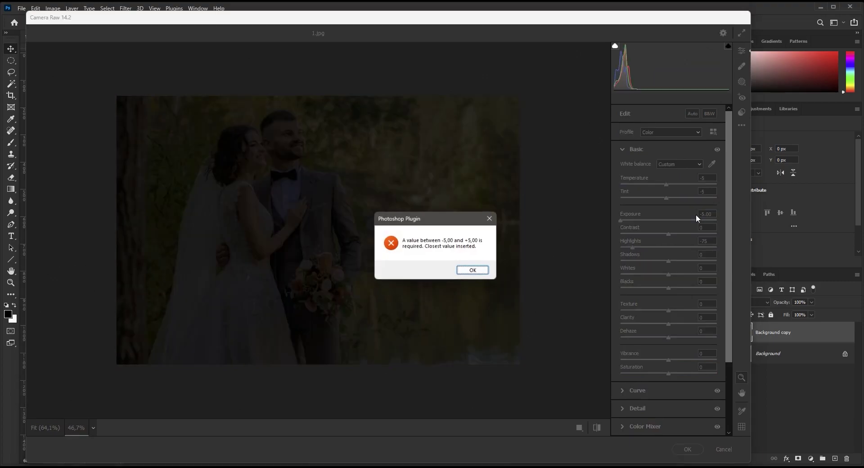
left_click(476, 271)
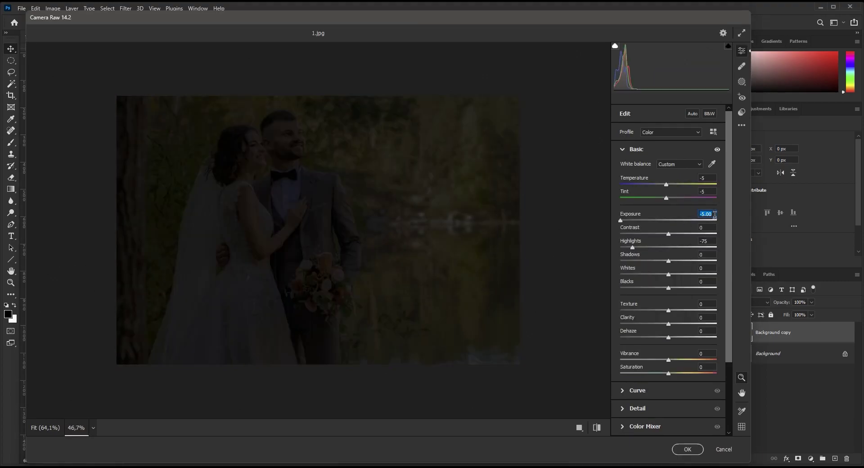
type("-0.5")
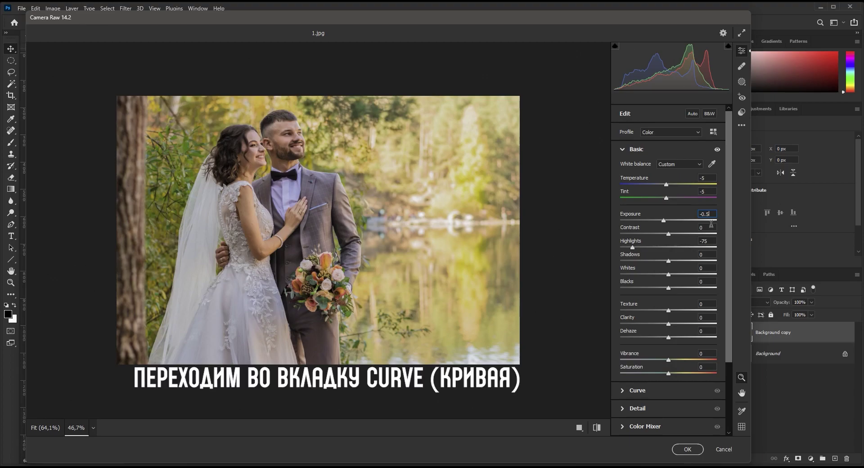
- Add a point to the main Point Curve at about input 82, output 85
left_click(623, 150)
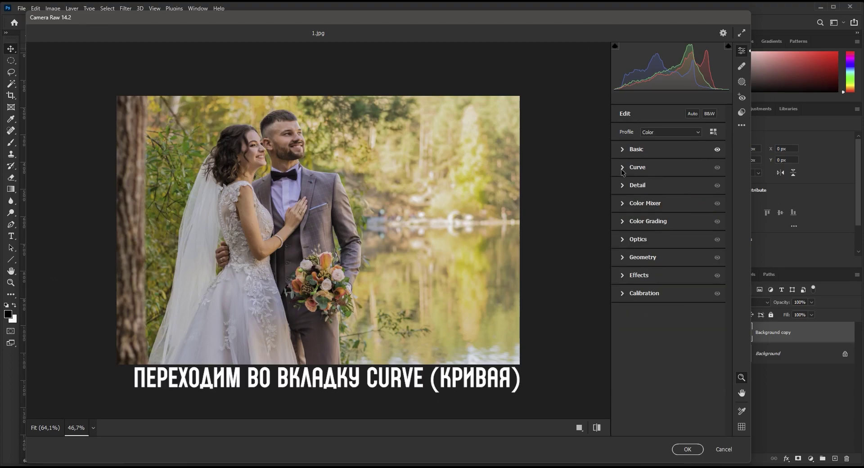
left_click(623, 169)
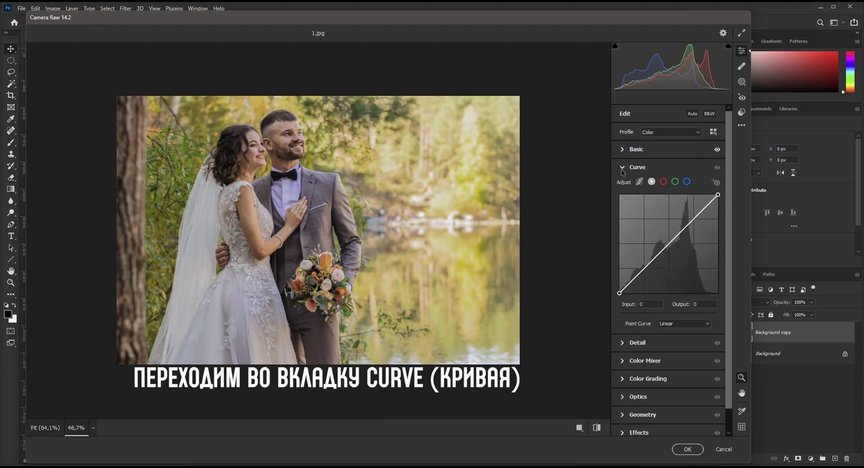
left_click(651, 182)
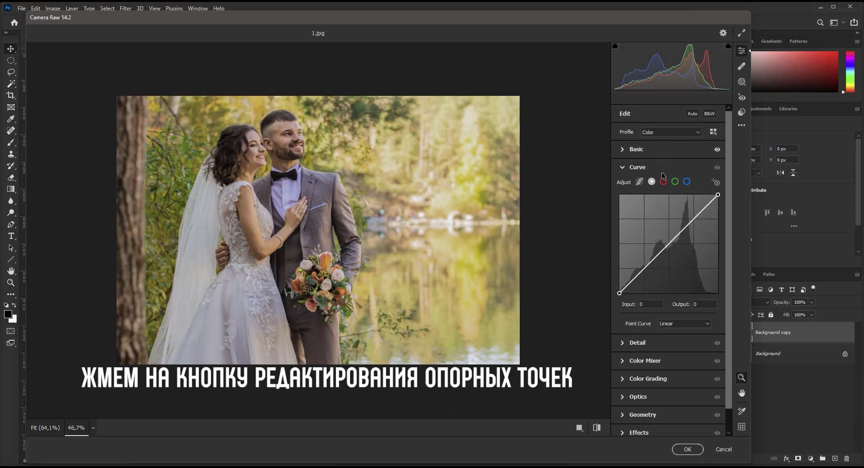
left_click(679, 134)
left_click(679, 135)
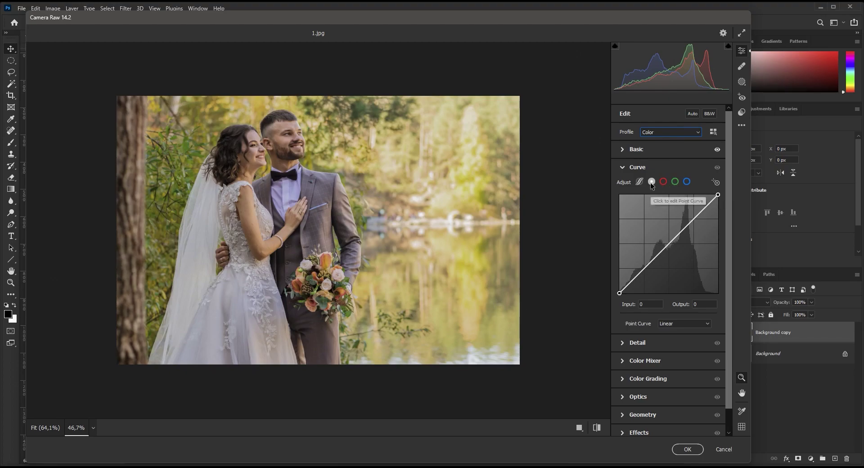
left_click(656, 257)
left_click_drag(656, 257, 651, 260)
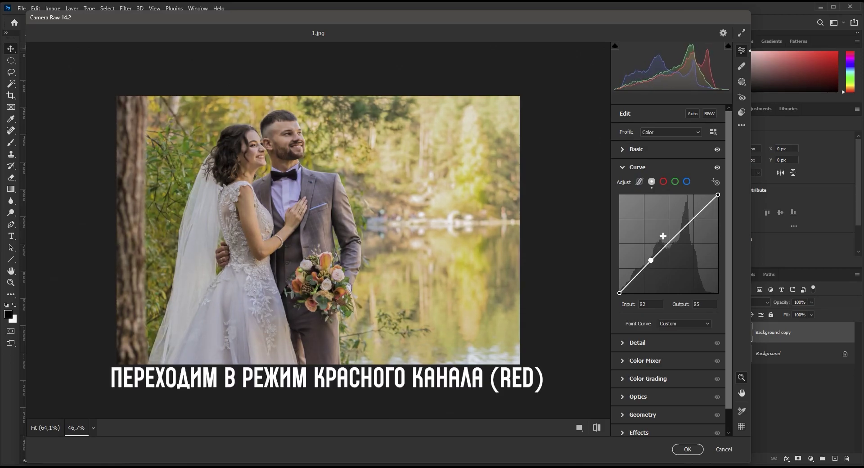
- On the red channel curve, add points at about input 72, output 75 and input 210, output 199
left_click(663, 181)
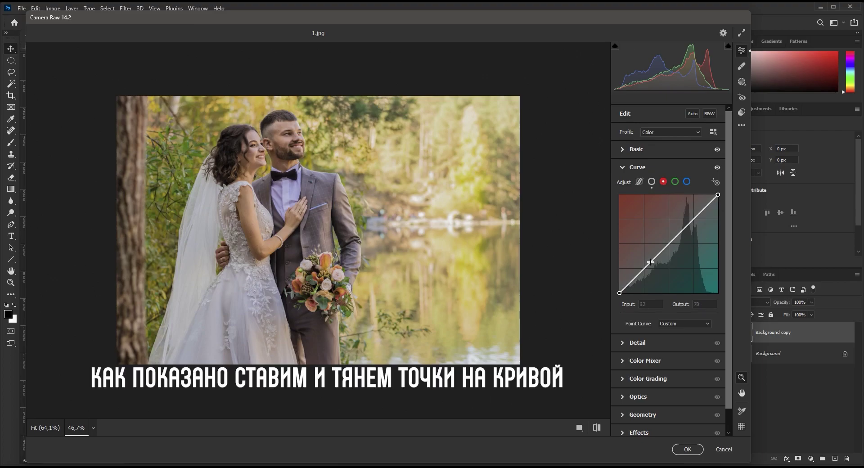
left_click_drag(649, 264, 647, 264)
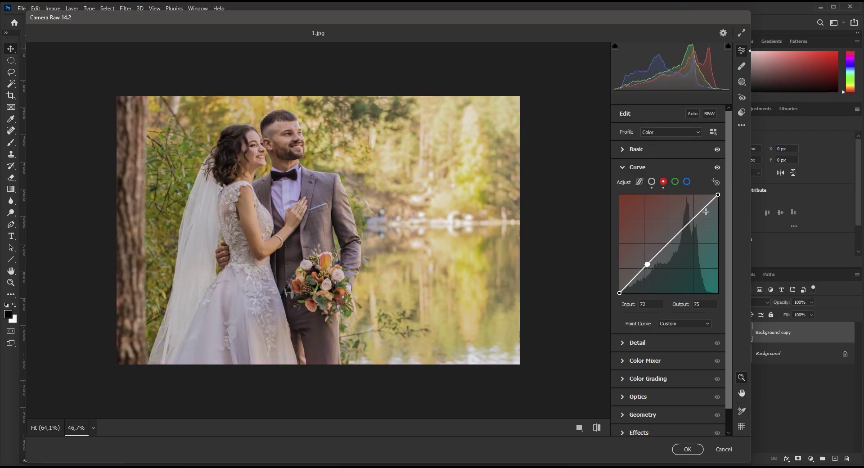
left_click_drag(700, 212, 700, 216)
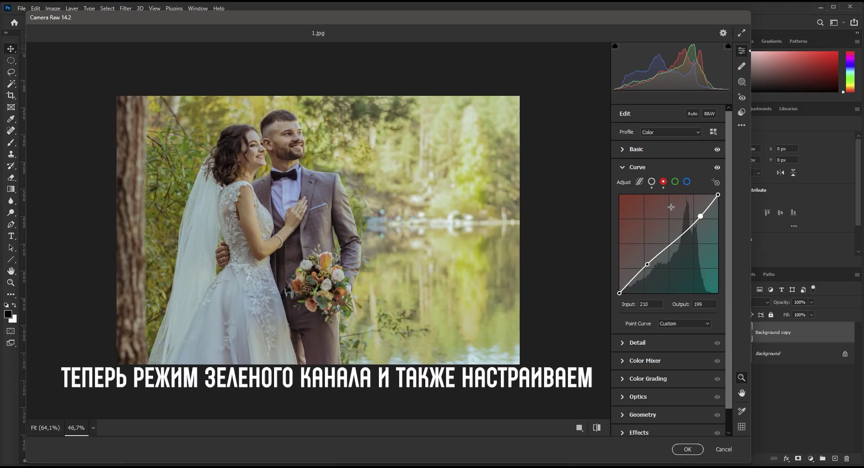
- Add a shadow point and one at about 136/123 (input/output) to the green curve, and one at about 56/62 to the blue curve
left_click(675, 183)
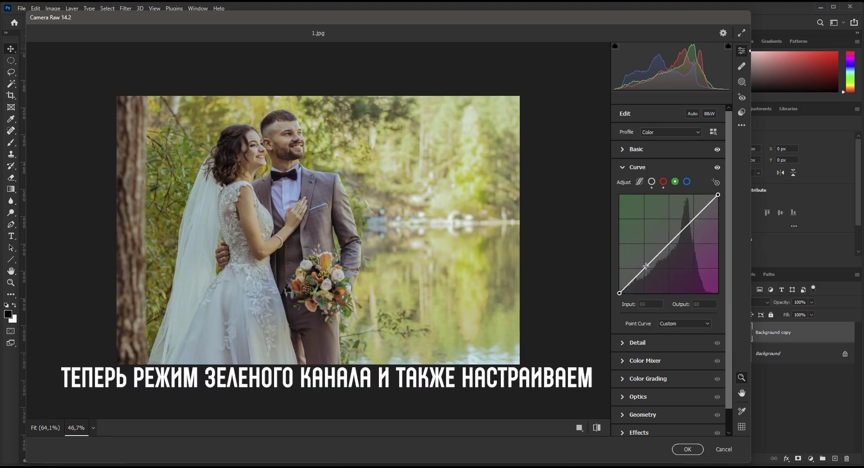
left_click_drag(647, 266, 672, 246)
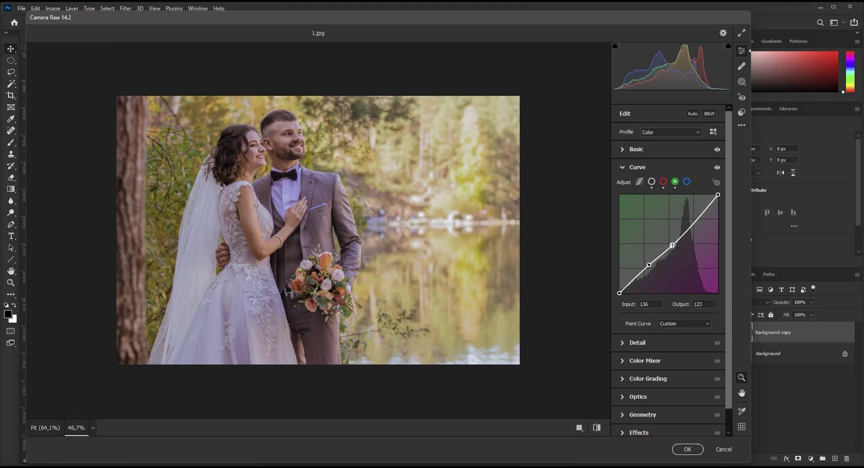
left_click(687, 183)
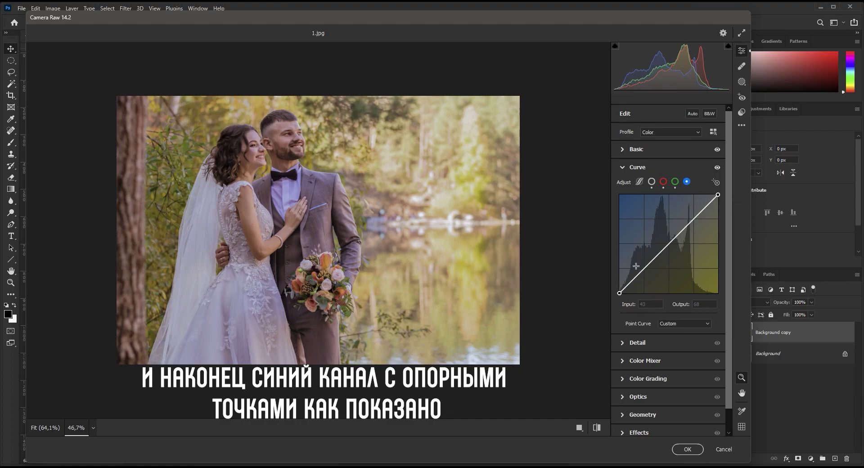
left_click_drag(643, 270, 641, 269)
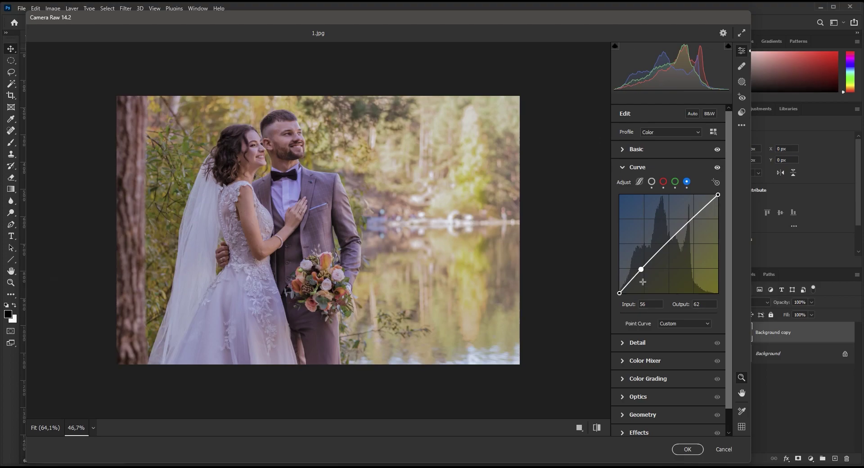
- In the Color Mixer, set the hue of Yellows to +40, Greens to +45, Aquas to +45 and Blues to -15
left_click(626, 168)
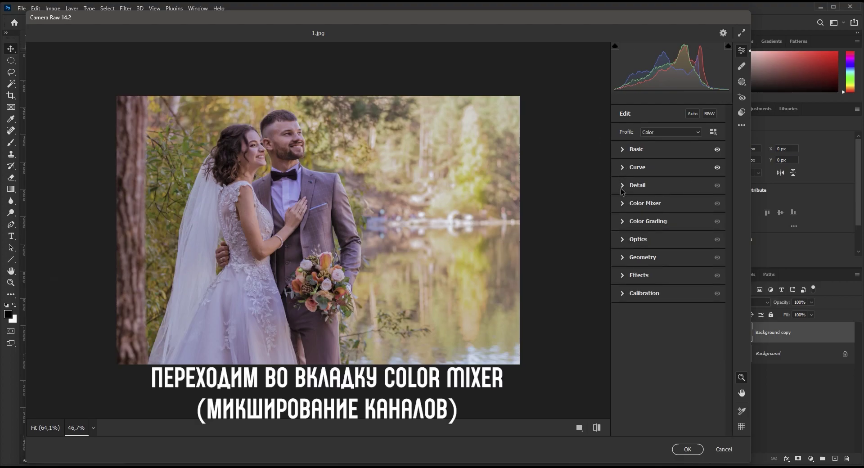
left_click(622, 206)
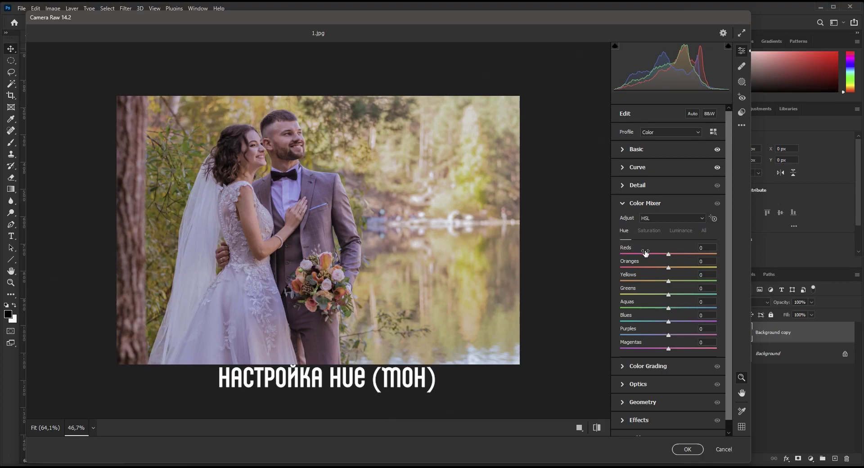
left_click(695, 277)
type("+40")
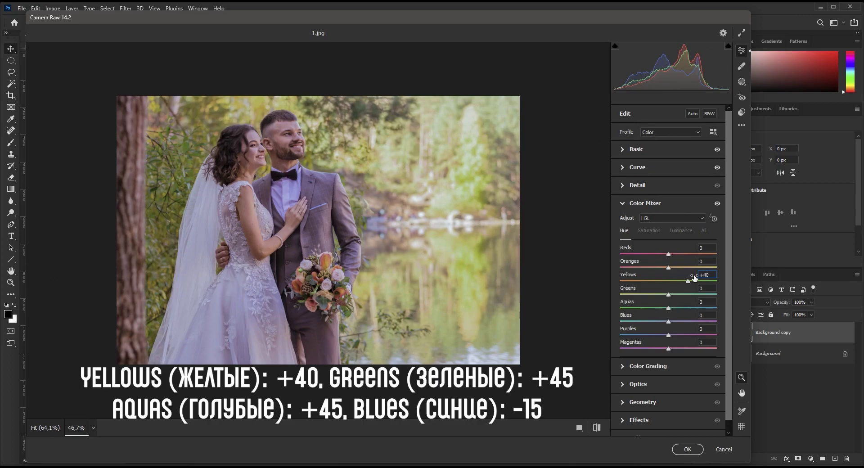
left_click(690, 291)
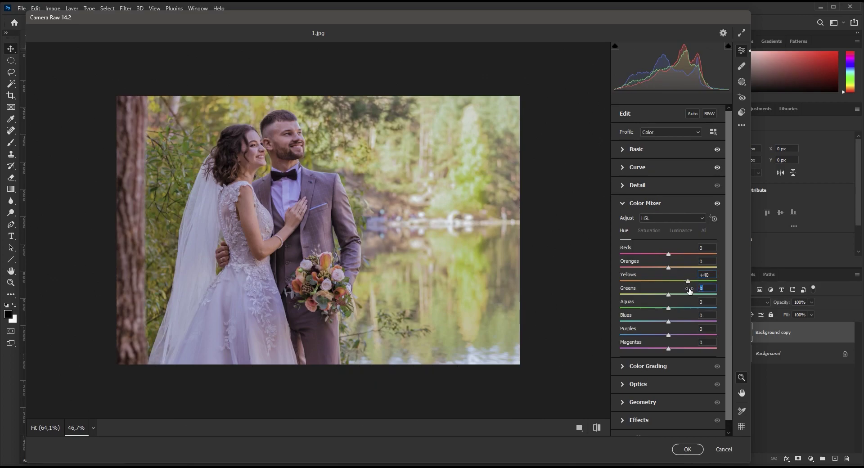
type("+45")
left_click(708, 302)
type("+45")
left_click(703, 315)
type("-15")
- In the Color Mixer, set the saturation of Oranges to +50, Yellows to -50 and Greens to -60
left_click(652, 231)
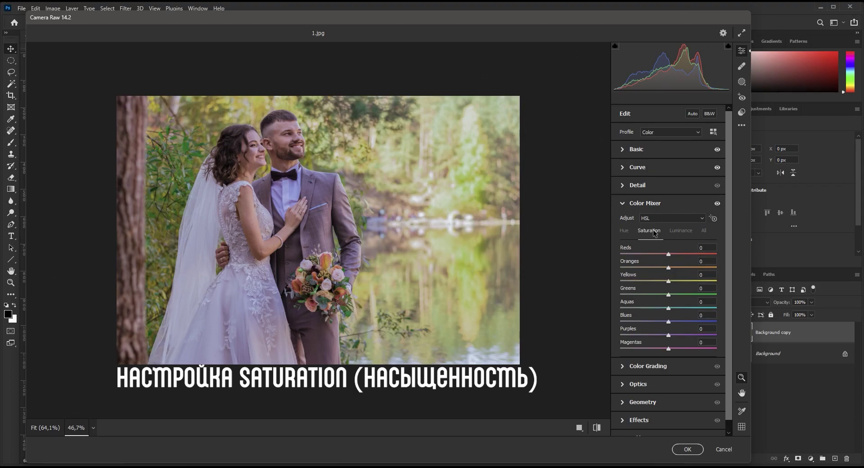
left_click(706, 261)
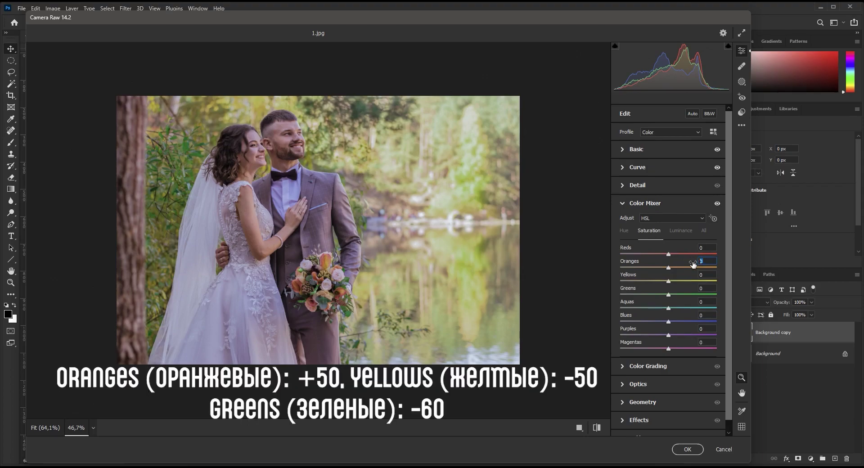
type("+50")
left_click(693, 276)
type("-50")
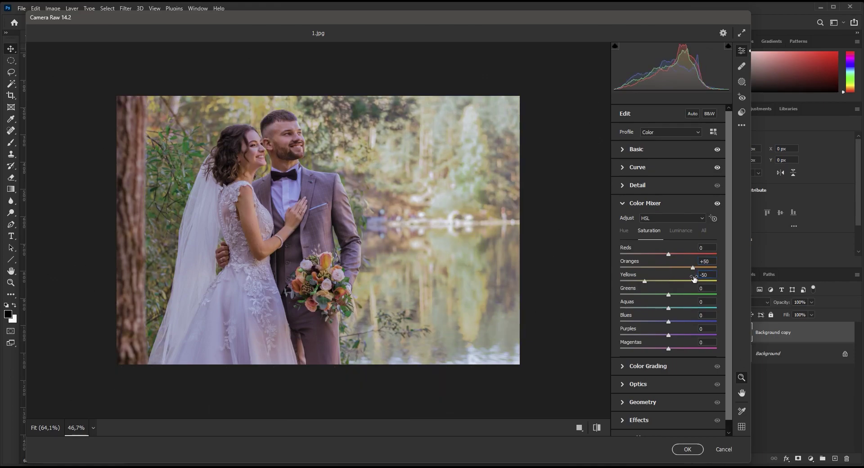
left_click(698, 288)
type("-60")
left_click(624, 208)
- In the Calibration settings, set the Green Primary hue to +20 and its saturation to +5
left_click(624, 295)
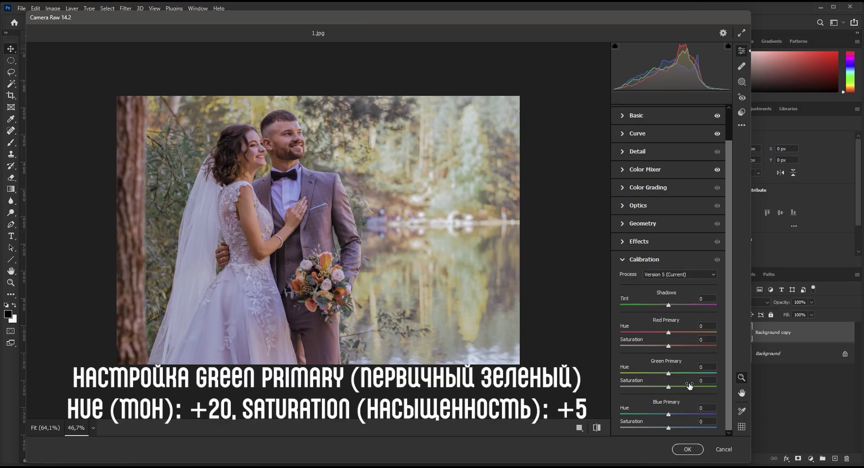
left_click(702, 367)
type("+20")
left_click(699, 383)
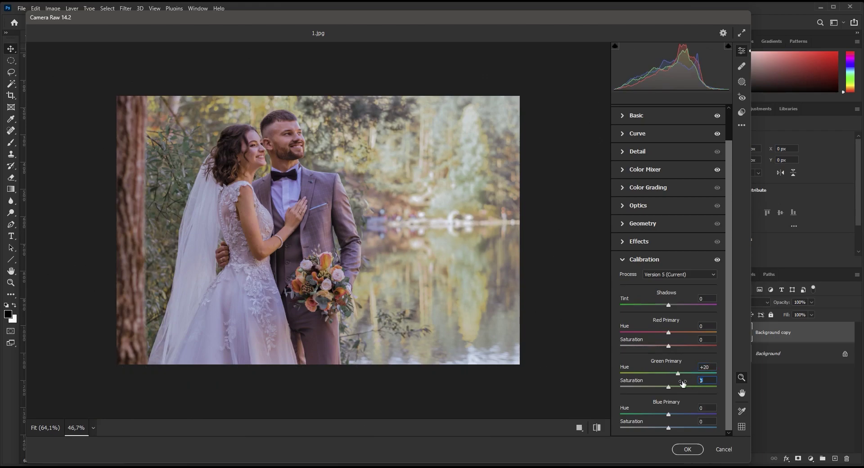
type("+5")
- Raise the Blue Primary saturation to +70 in Calibration and apply the Camera Raw adjustments to the layer
left_click(697, 423)
type("+15")
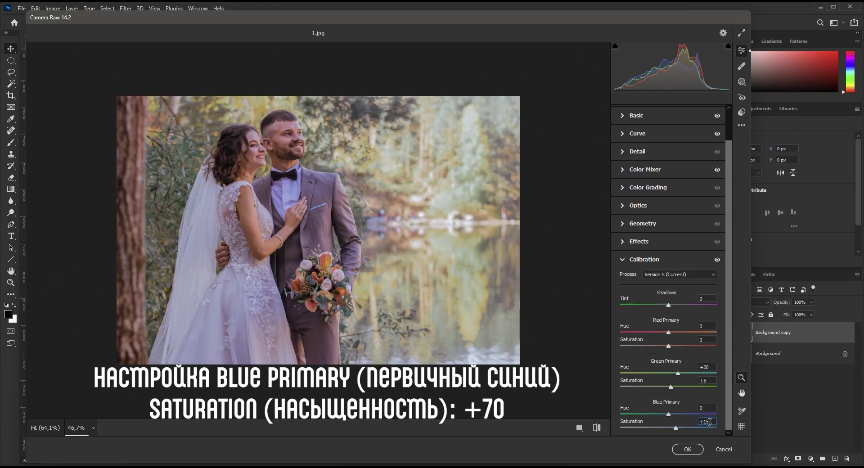
left_click_drag(676, 427, 703, 426)
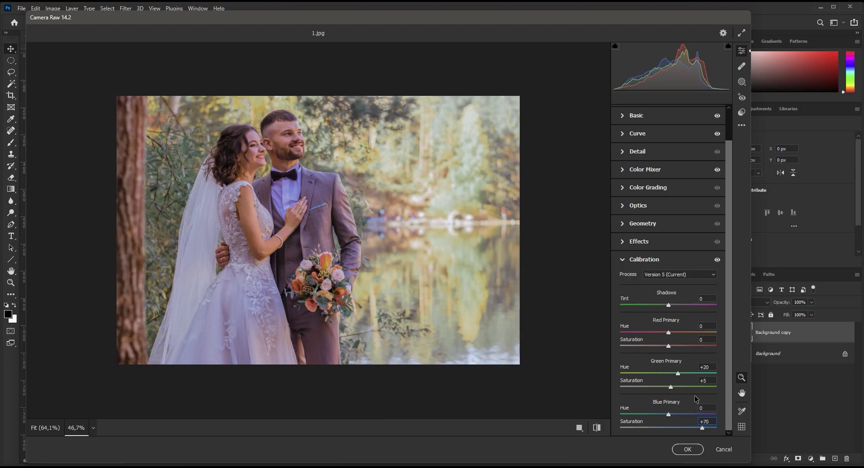
left_click(624, 261)
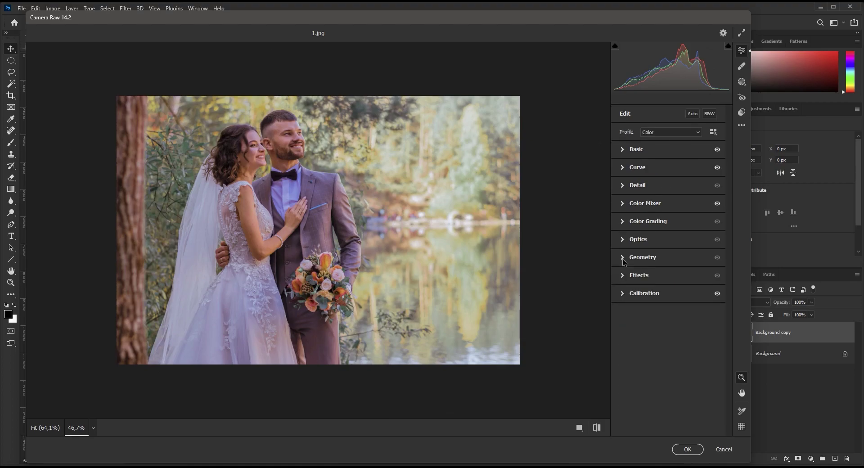
left_click(685, 449)
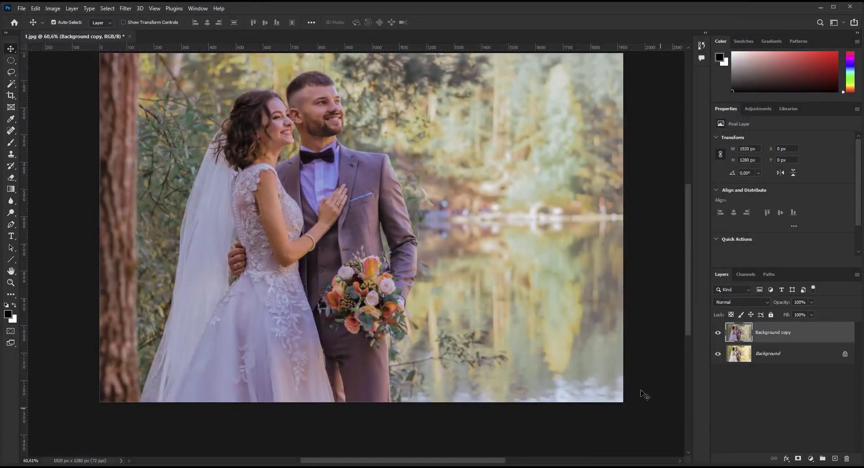
- Toggle the visibility of the Background copy layer to compare the graded photo with the original
left_click(719, 333)
left_click(719, 333)
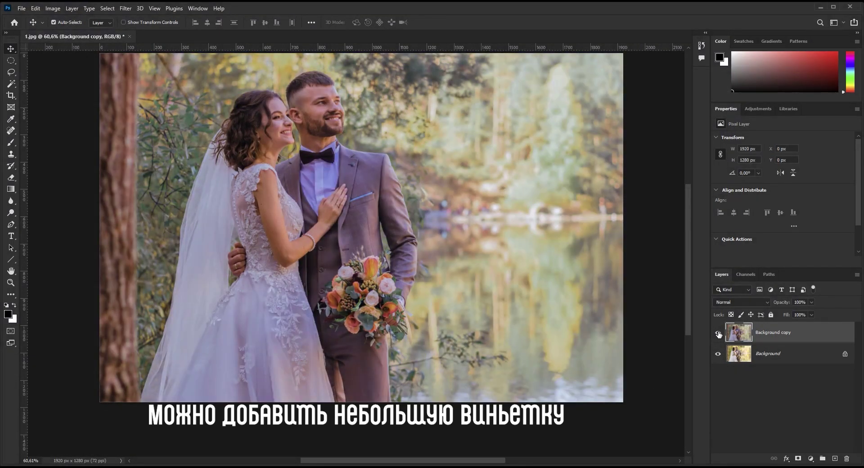
left_click(718, 333)
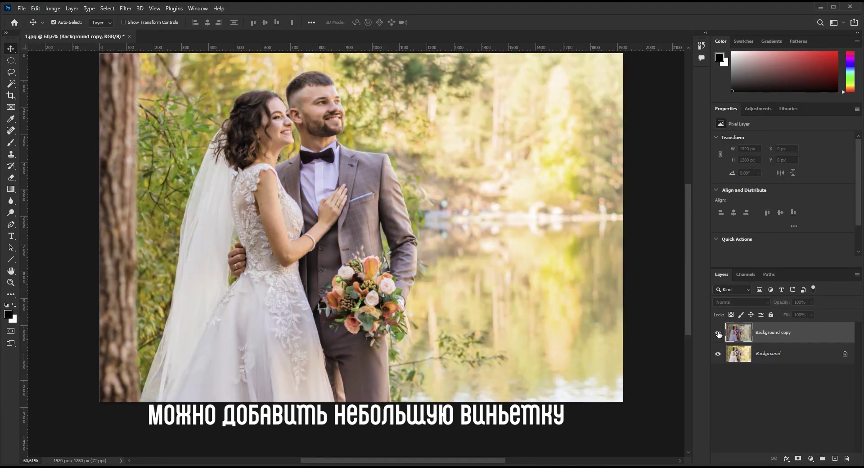
left_click(719, 333)
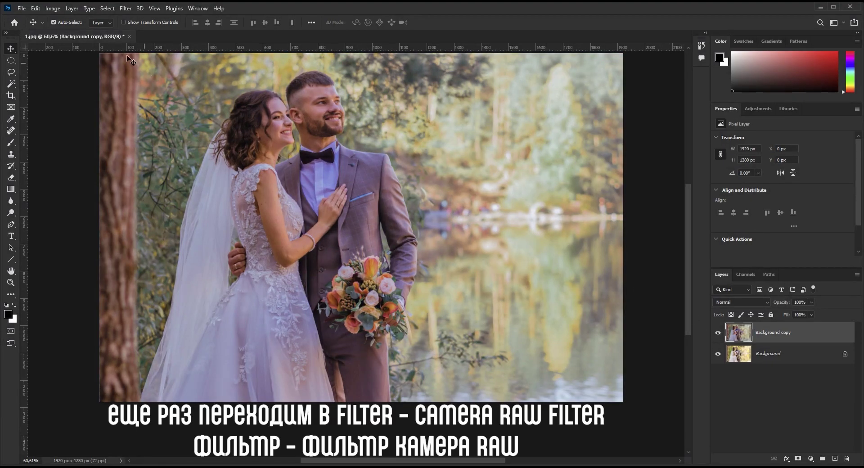
- Run the Camera Raw Filter again on the Background copy layer and apply a Vignetting effect of -30
left_click(125, 9)
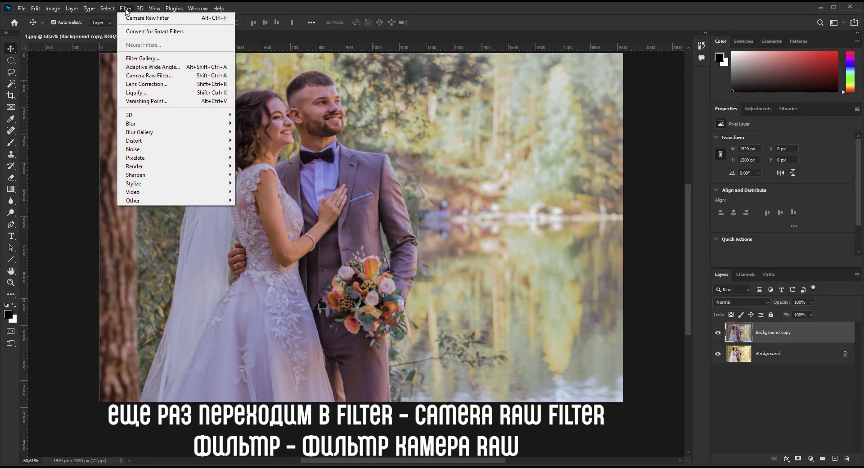
left_click(150, 75)
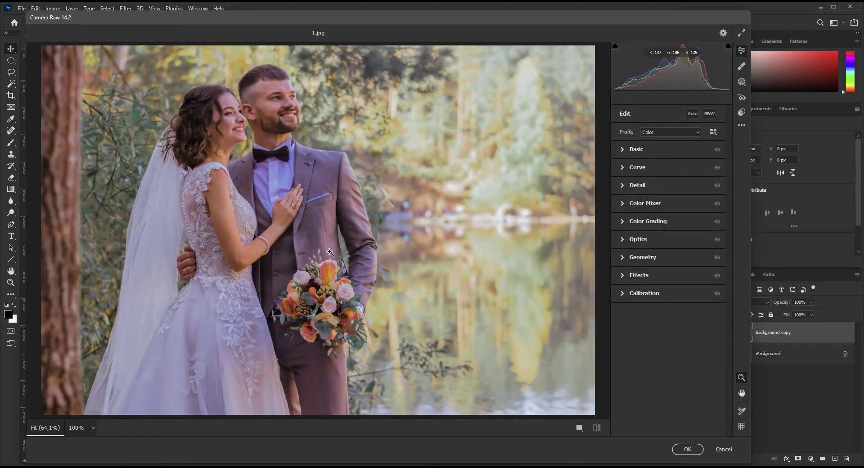
key("ctrl+minus")
left_click_drag(330, 252, 326, 225)
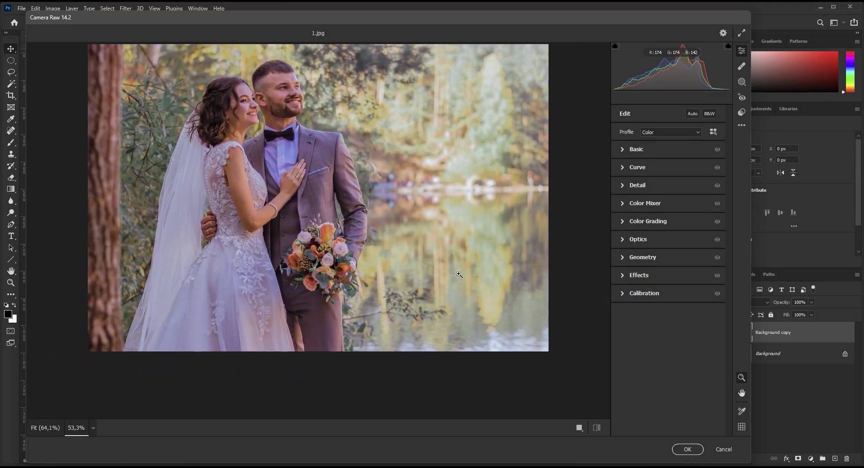
left_click(623, 276)
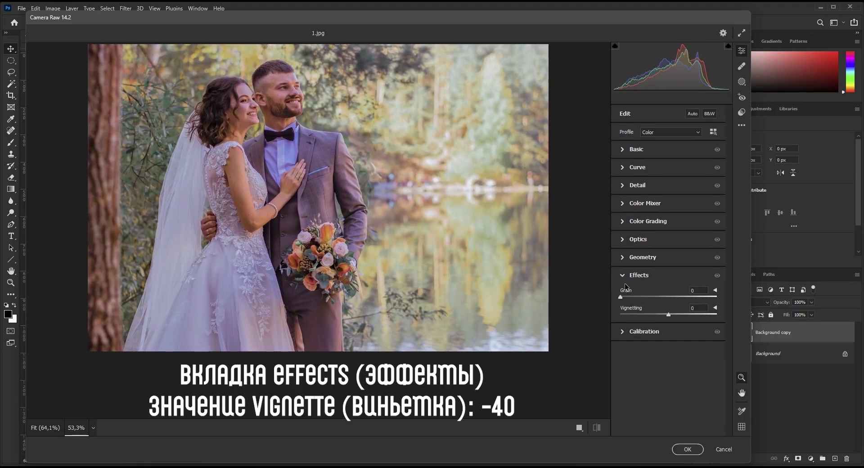
left_click(691, 307)
type("-30")
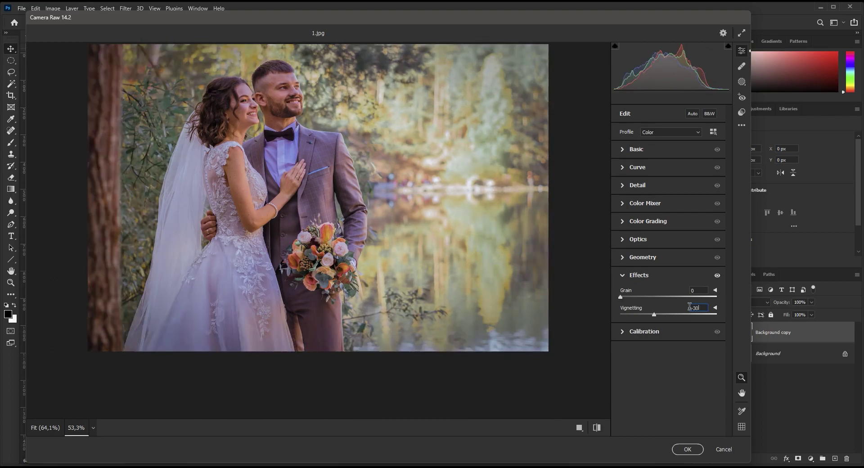
left_click(686, 448)
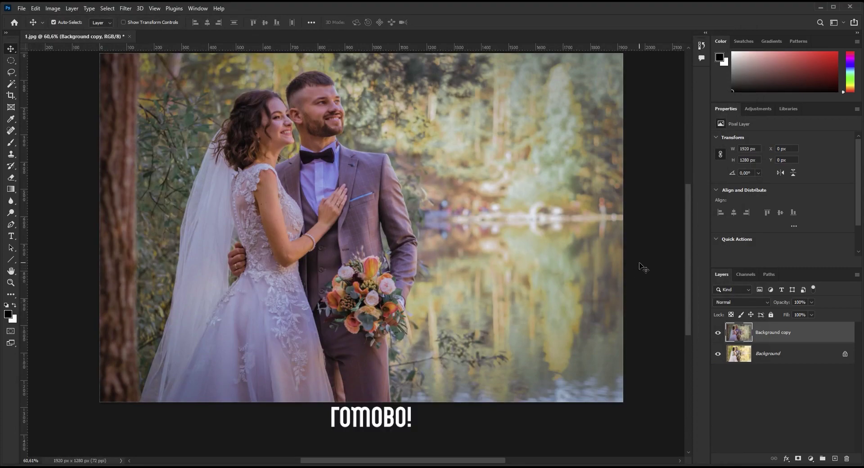